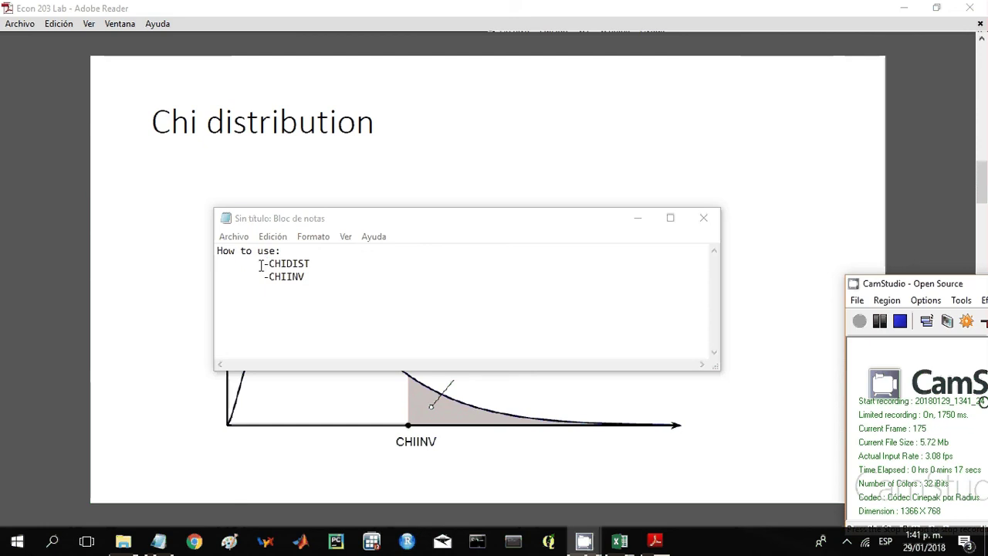
# - Review the CHIDIST and CHIINV entries in the notes and bring the Chi distribution slide to the front
pyautogui.click(260, 265)
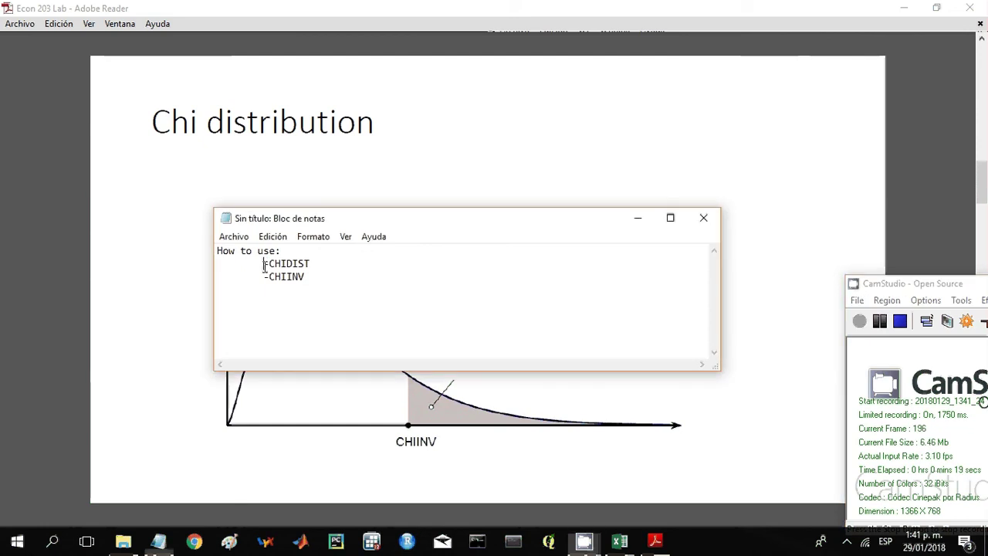
pyautogui.moveTo(262, 264); pyautogui.dragTo(309, 264)
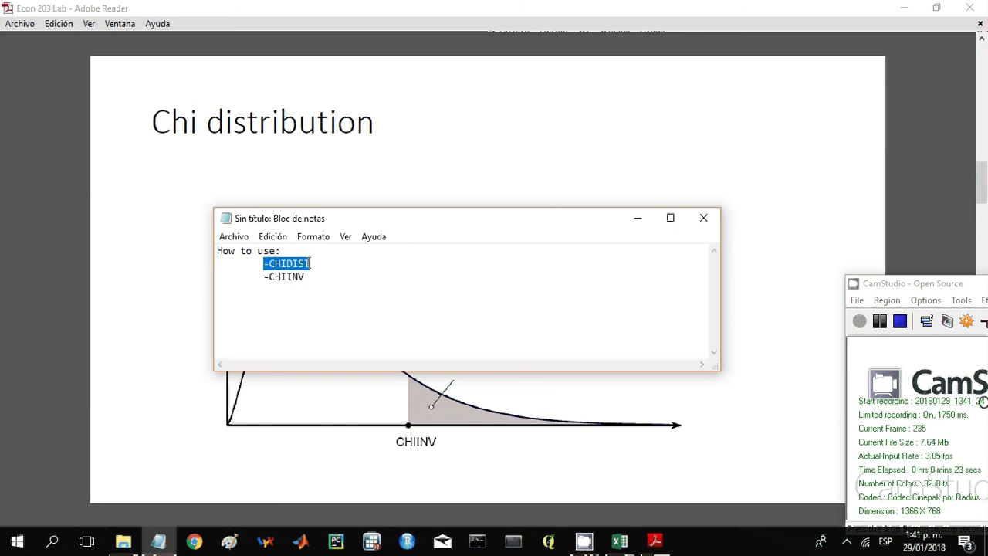
pyautogui.click(305, 276)
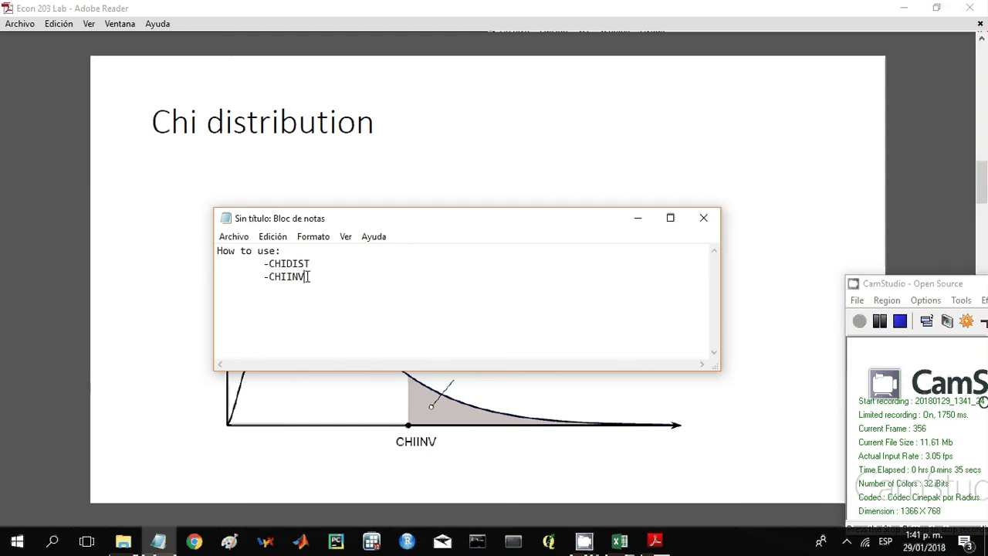
pyautogui.click(360, 157)
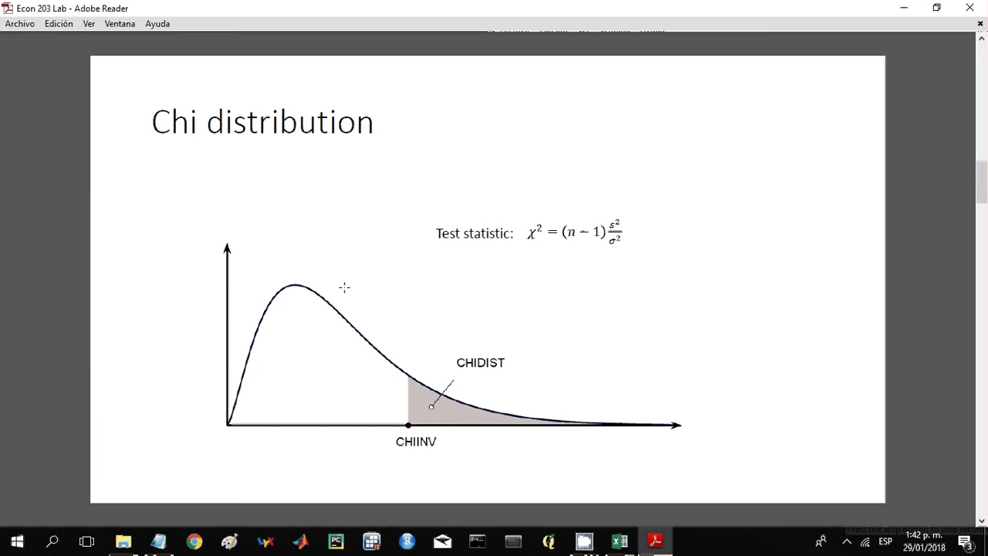
# - Switch to the Book1 workbook in Excel and arrange it side by side with the Econ 203 Lab slide, keeping the test statistic formula in view
pyautogui.moveTo(490, 424)
pyautogui.moveTo(615, 545)
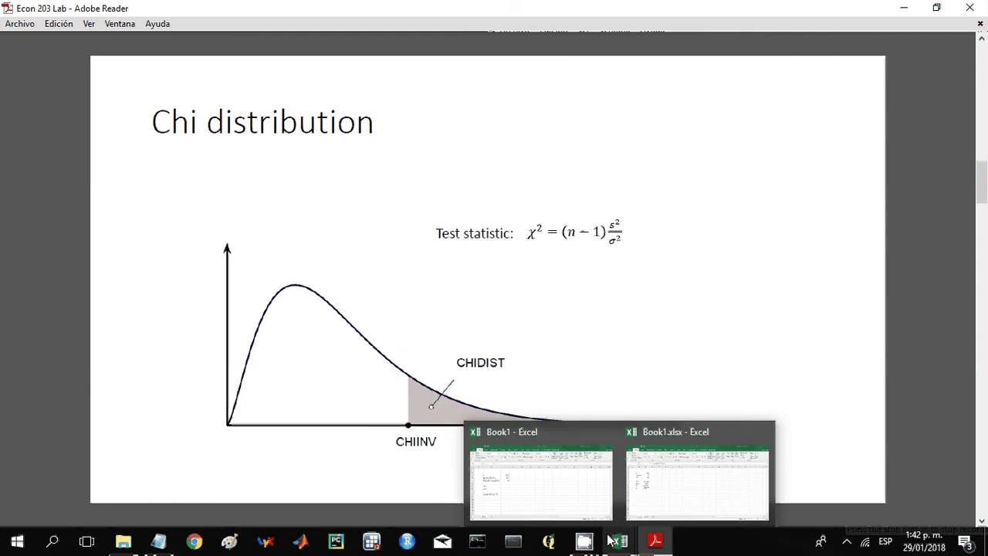
pyautogui.click(597, 518)
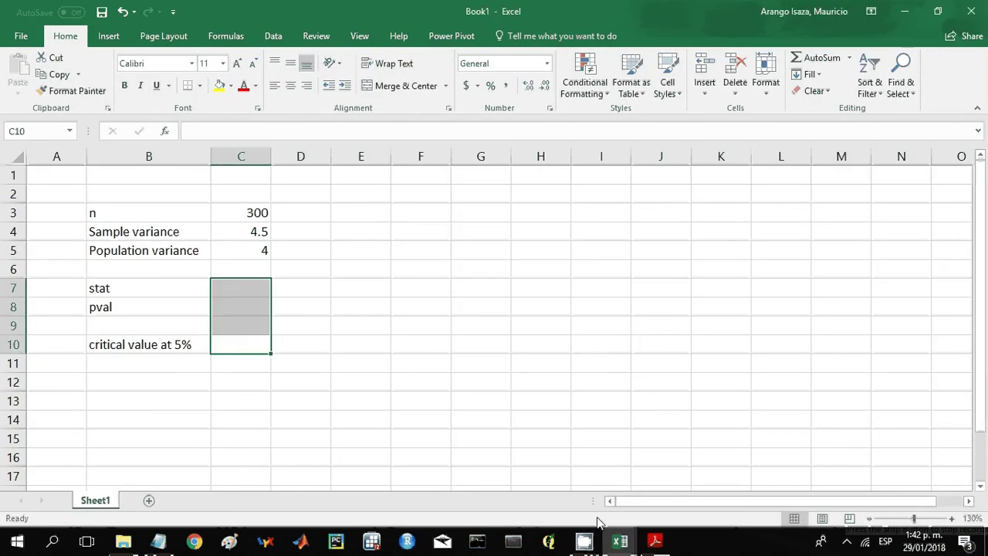
pyautogui.press('super+Right')
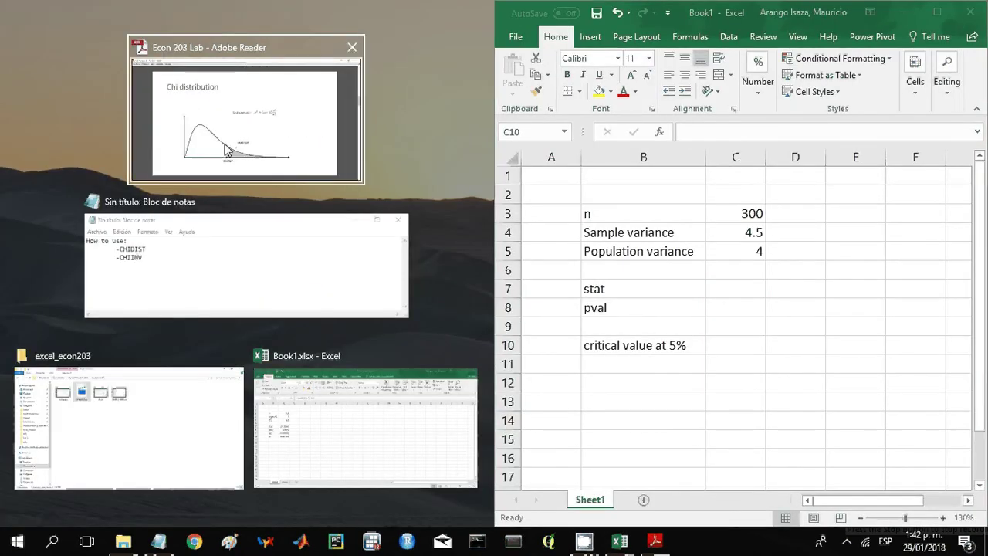
pyautogui.click(228, 149)
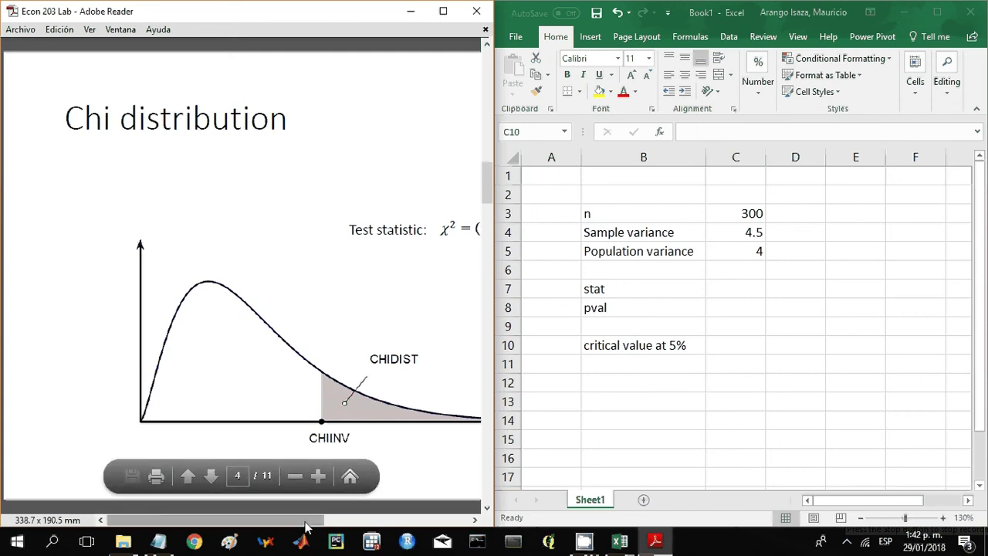
pyautogui.moveTo(308, 521); pyautogui.dragTo(353, 523)
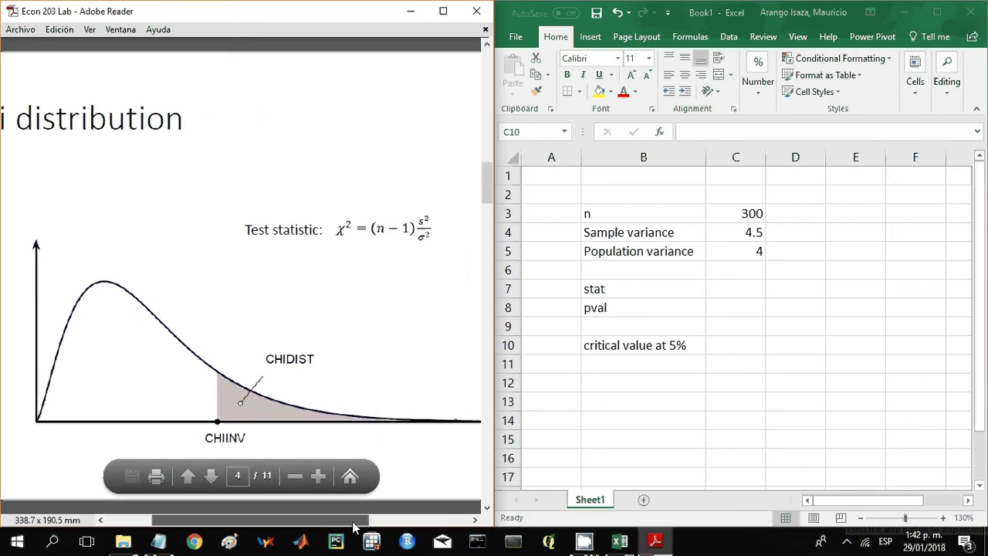
# - Compute the chi-square test statistic in C7 with the formula =(C3-1)*C4/C5
pyautogui.click(747, 221)
pyautogui.click(747, 220)
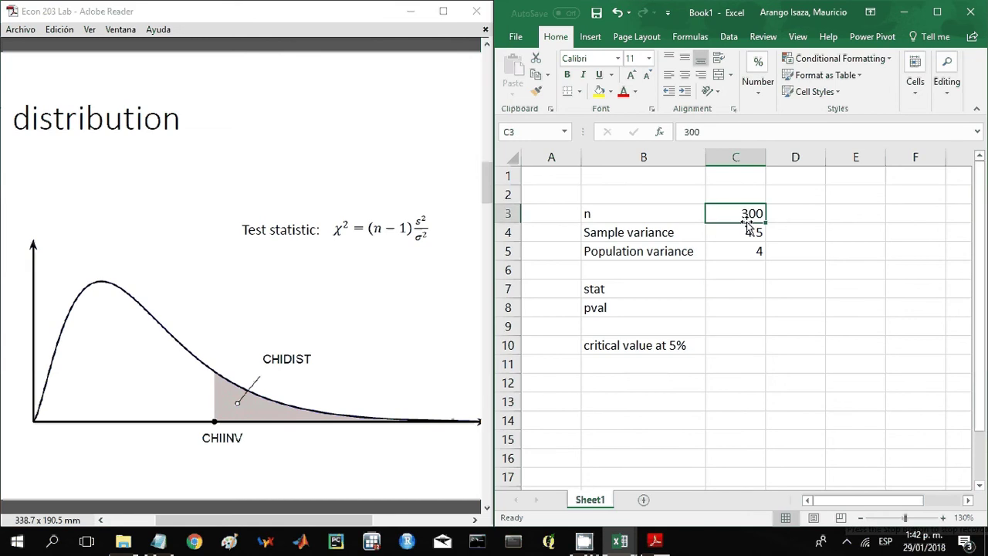
pyautogui.click(754, 234)
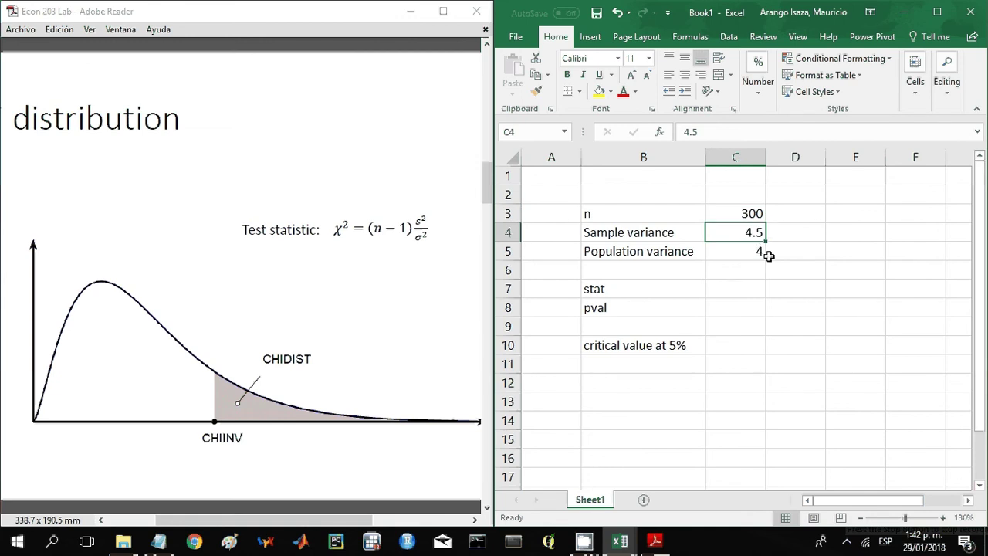
pyautogui.click(739, 287)
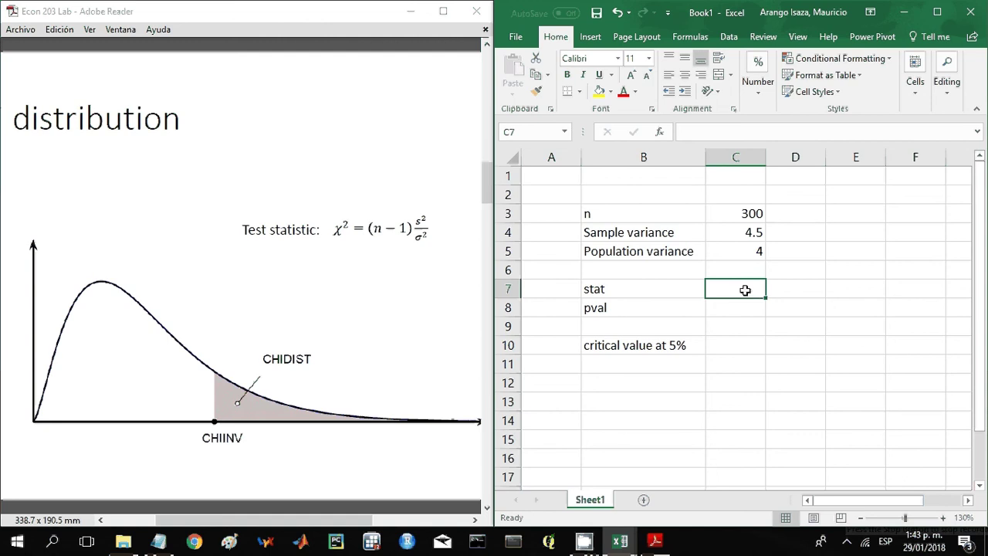
pyautogui.write('=')
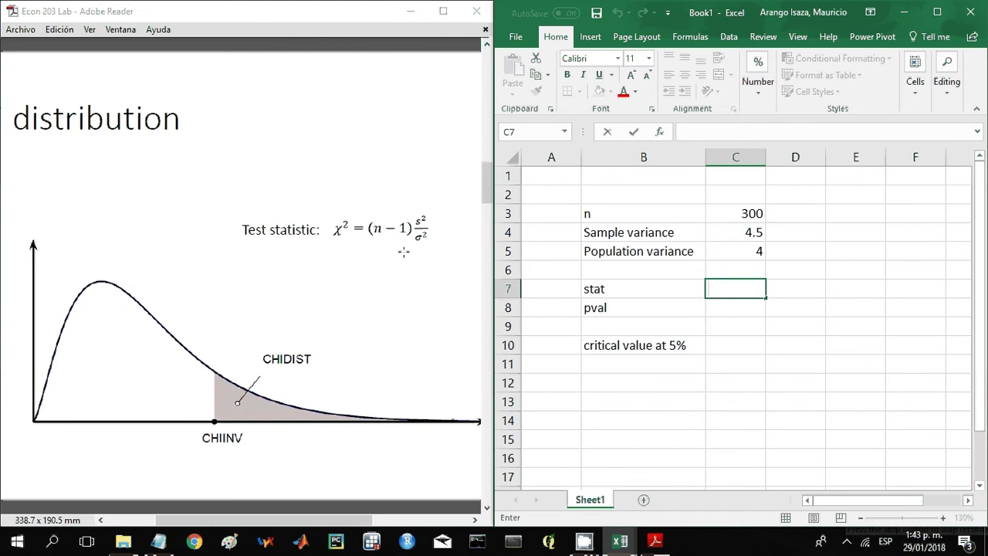
pyautogui.write('=')
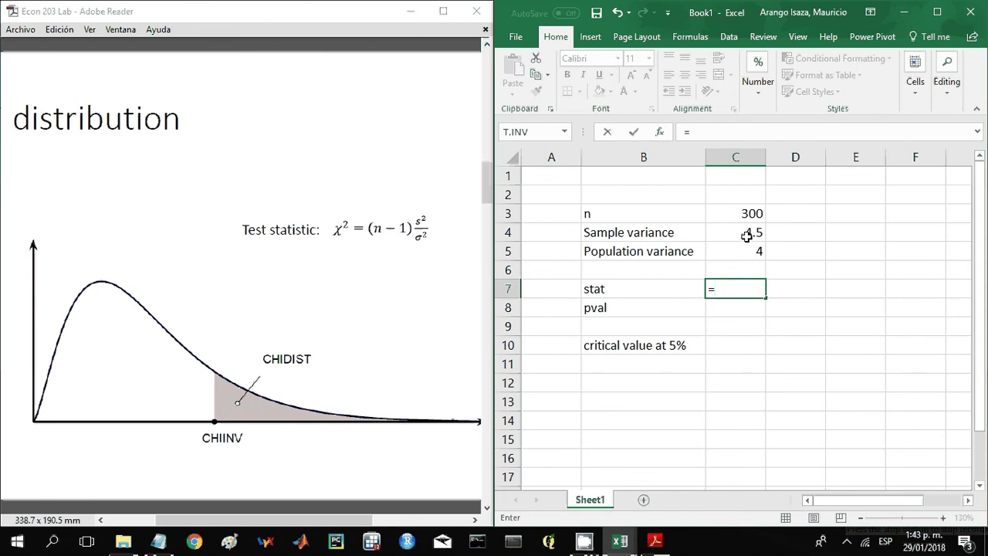
pyautogui.write('(')
pyautogui.click(748, 210)
pyautogui.write('-')
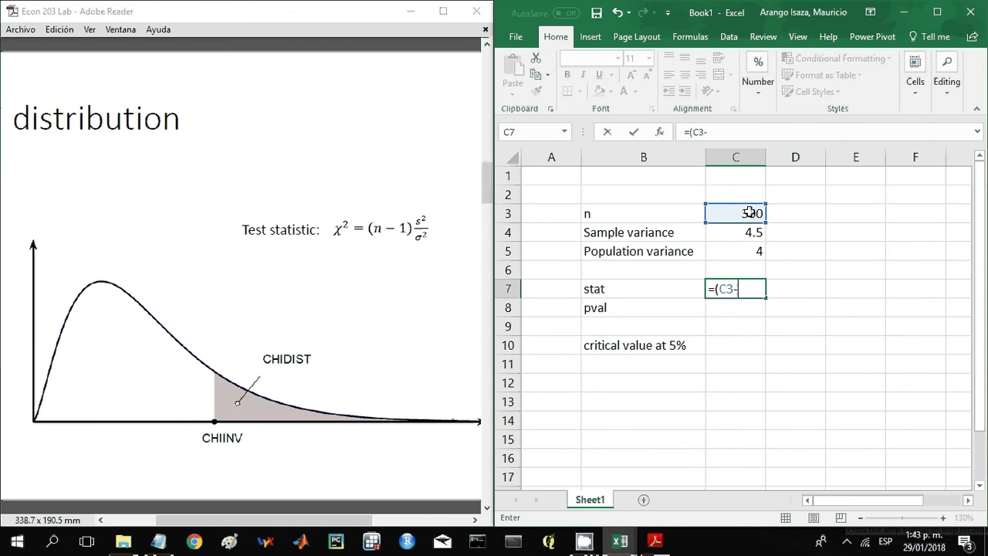
pyautogui.write('1)*')
pyautogui.click(752, 234)
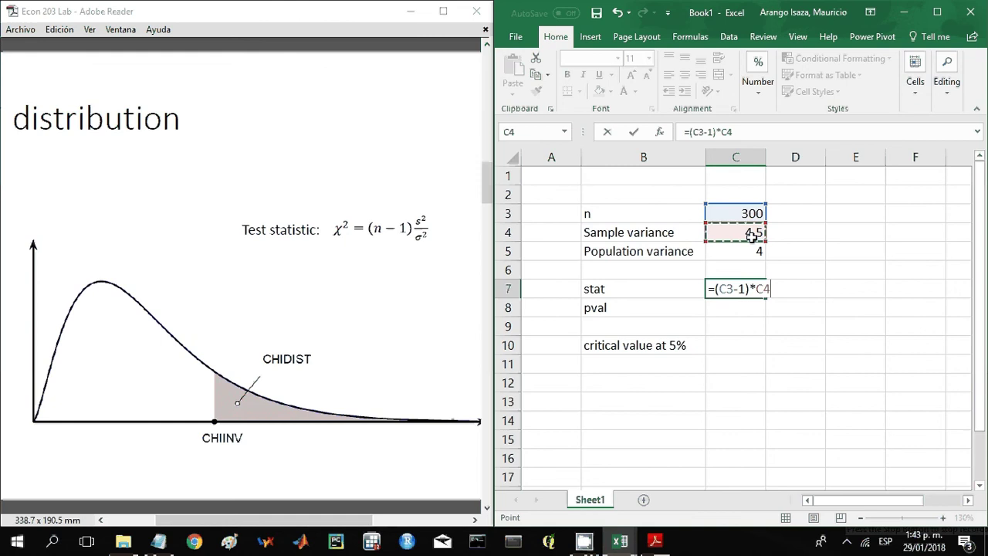
pyautogui.write('/')
pyautogui.click(746, 253)
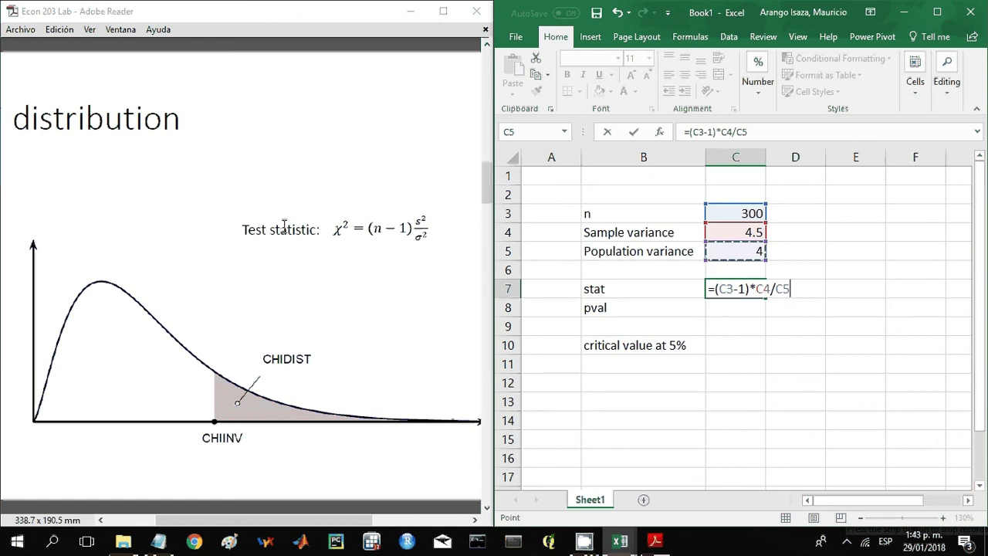
pyautogui.press('Return')
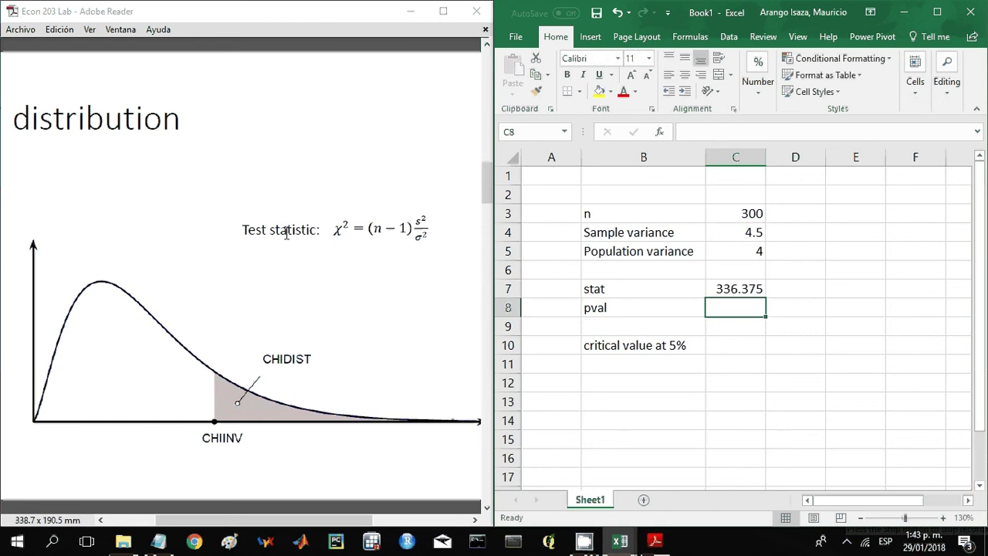
# - Compute the p-value in C8 with the formula =CHIDIST(C7,C3-1)
pyautogui.doubleClick(726, 311)
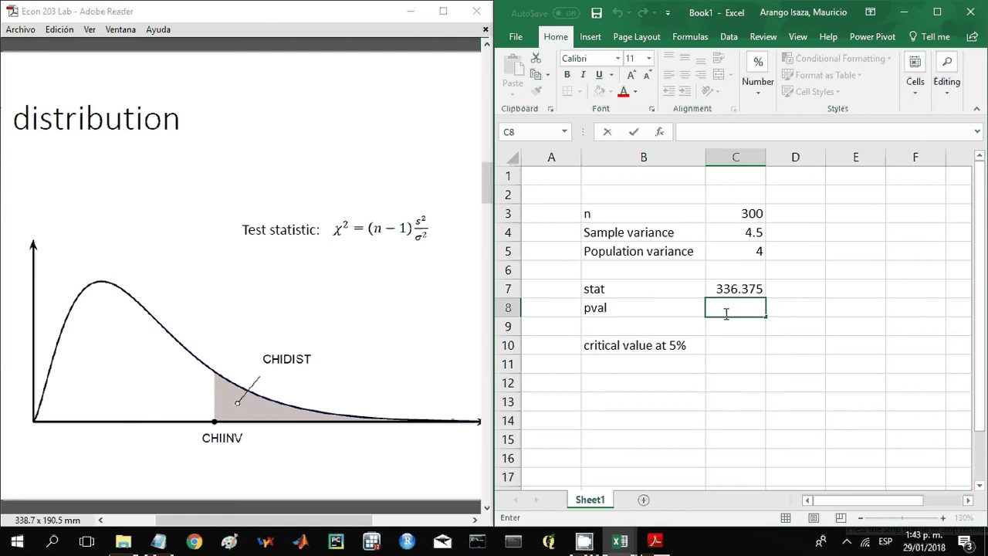
pyautogui.write('=')
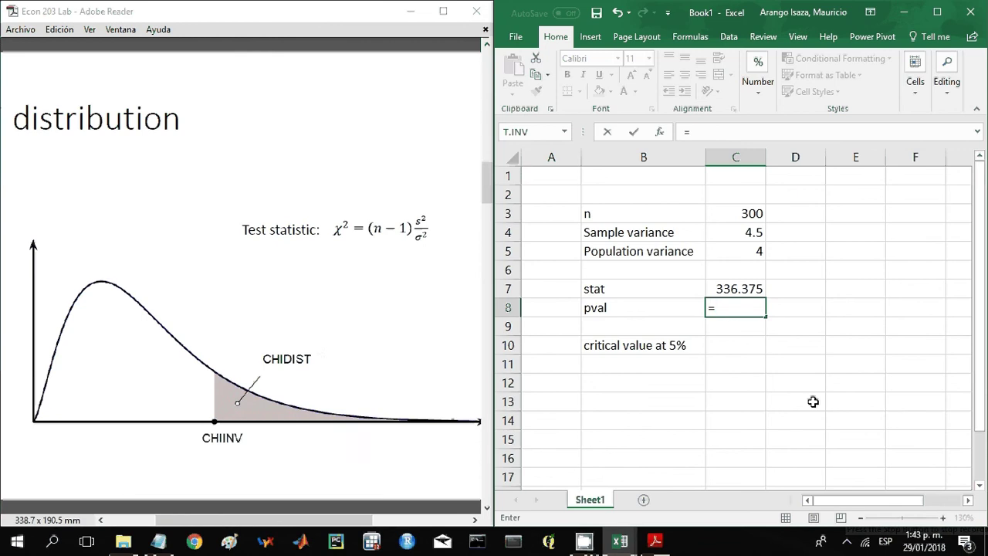
pyautogui.write('chi')
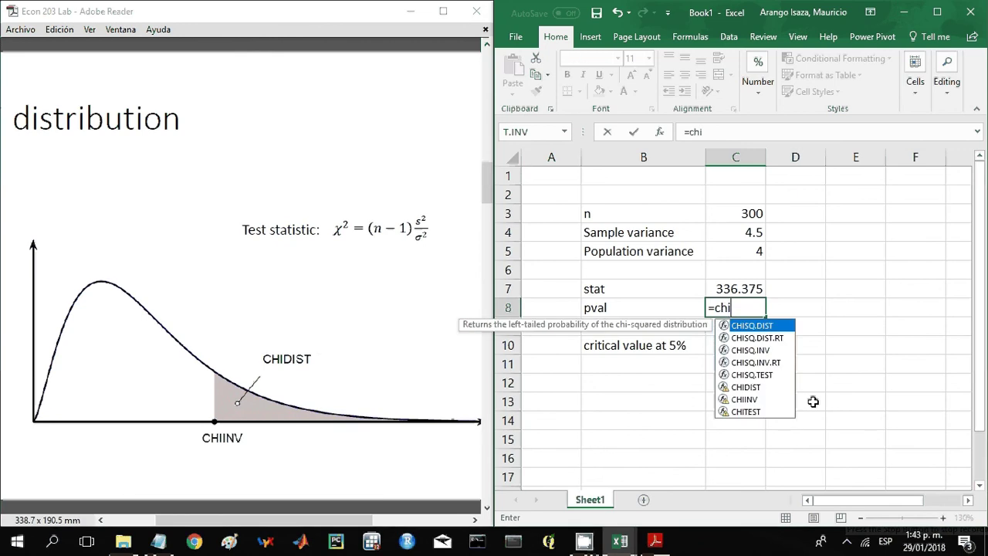
pyautogui.write('dis')
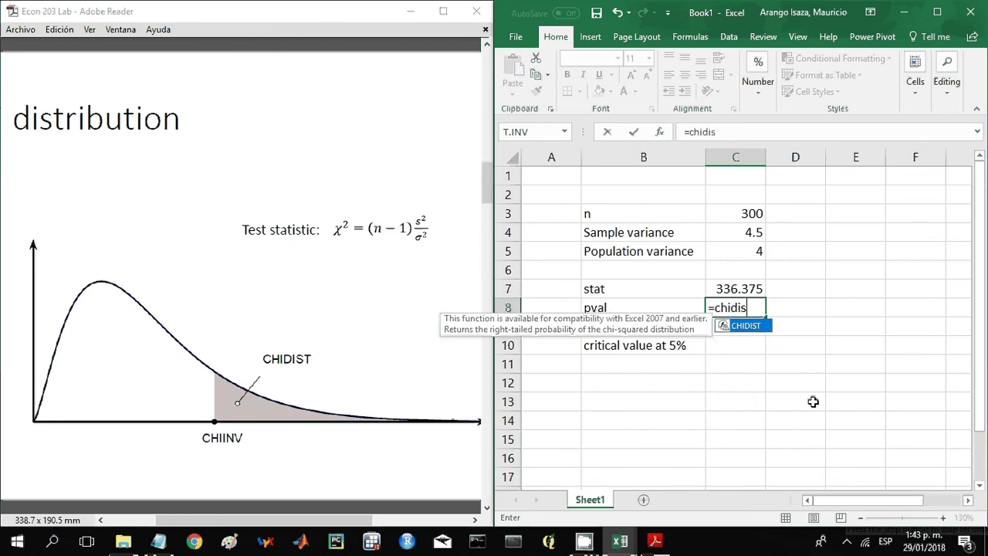
pyautogui.write('t(')
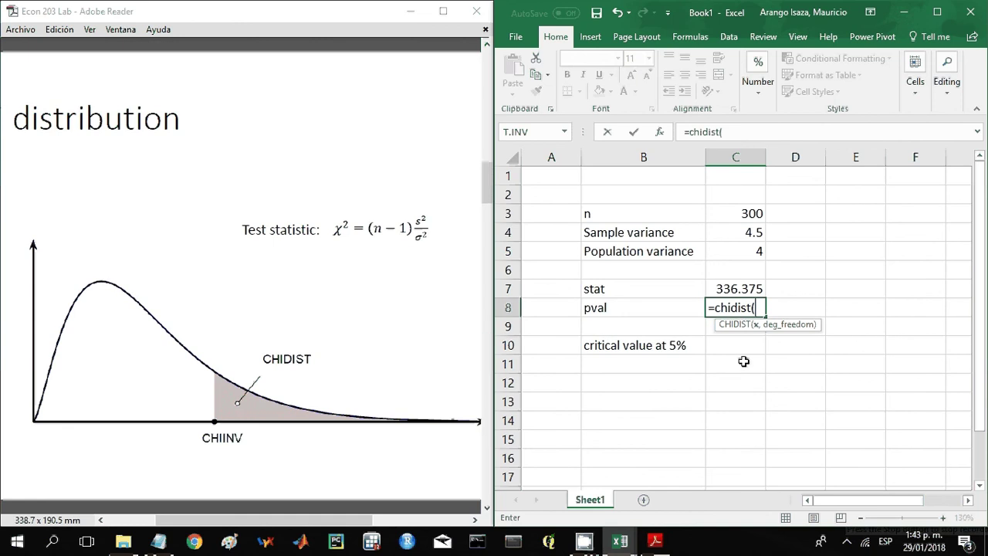
pyautogui.click(747, 288)
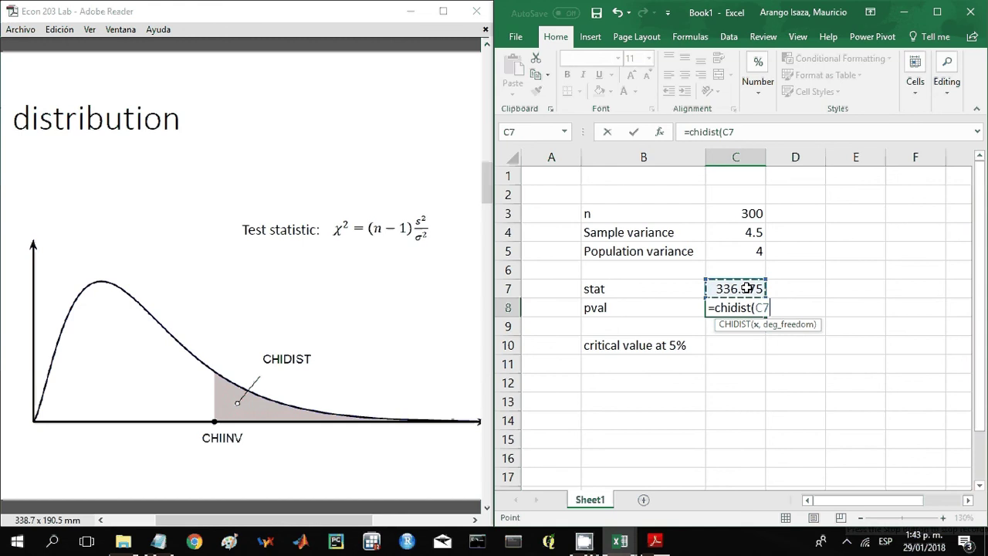
pyautogui.write(',')
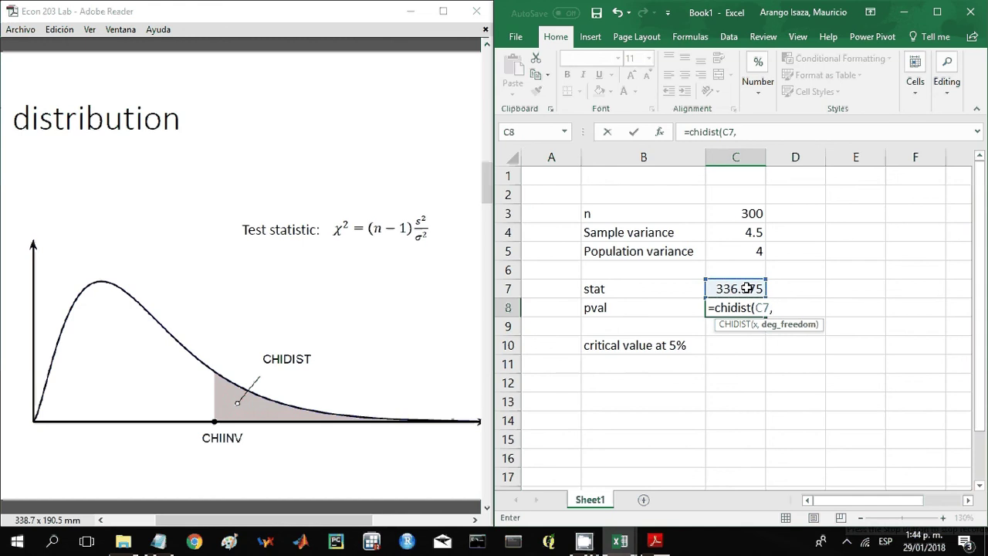
pyautogui.click(744, 220)
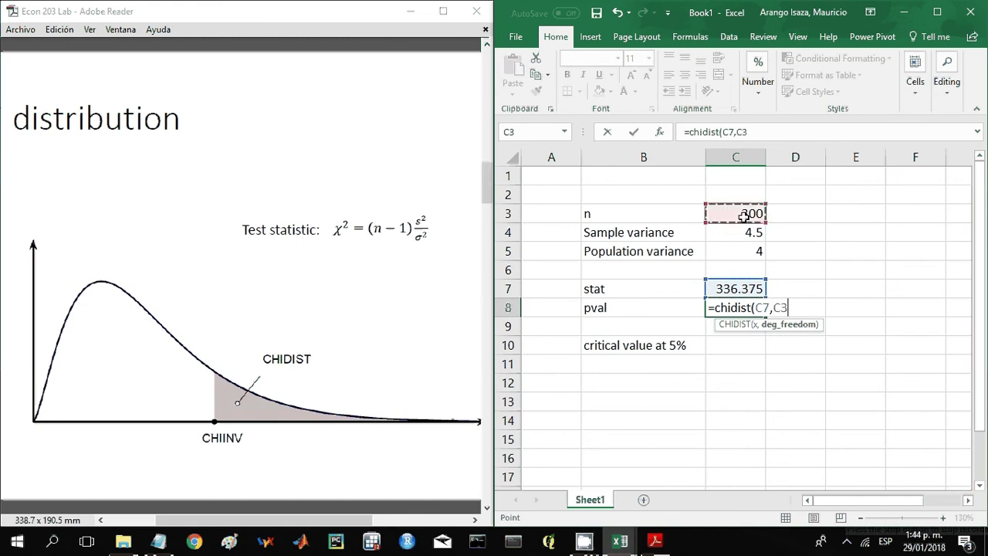
pyautogui.write('-1')
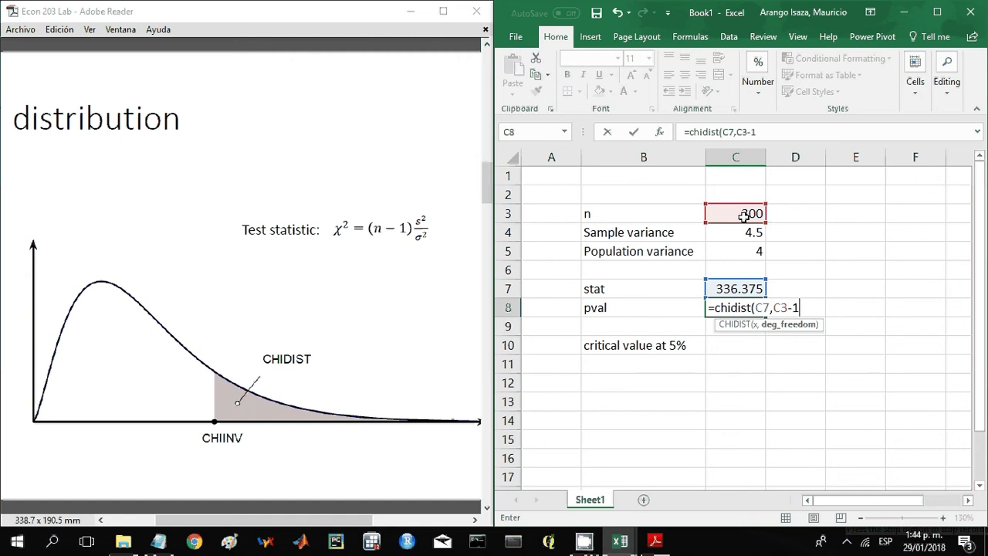
pyautogui.write(')')
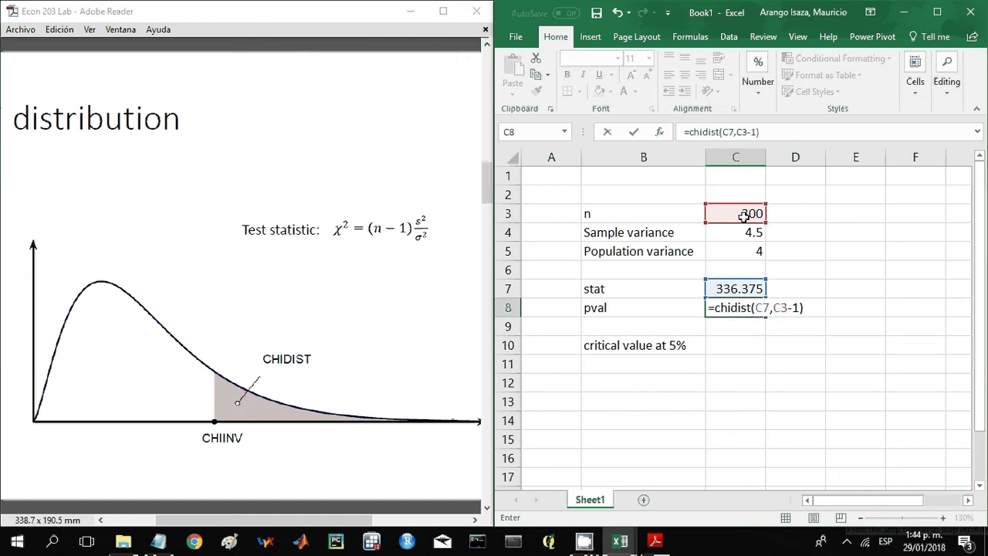
pyautogui.press('Return')
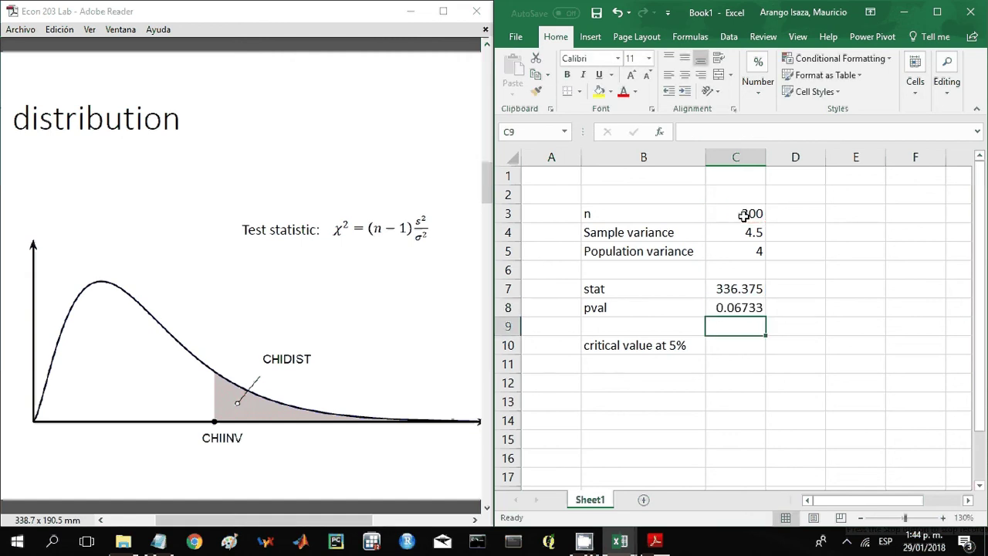
pyautogui.click(739, 304)
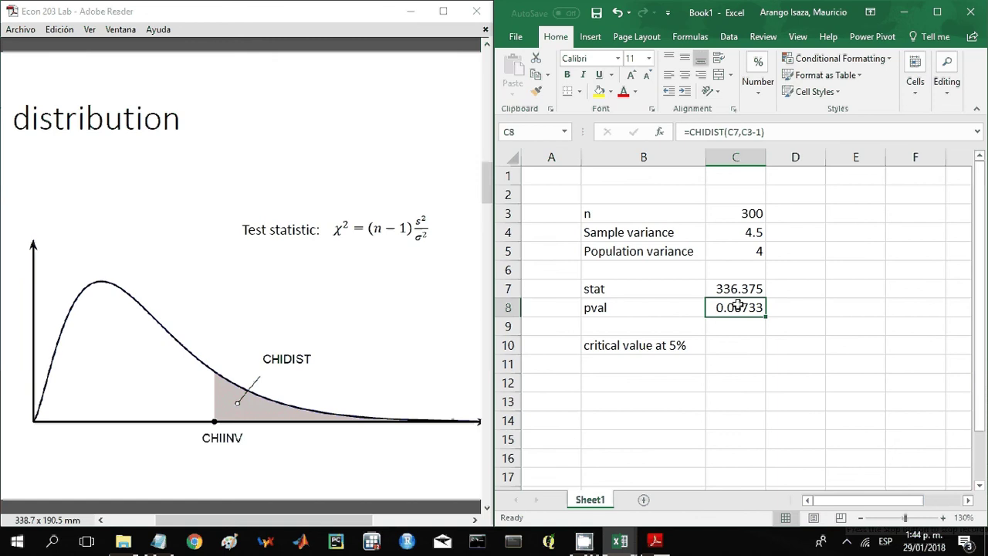
# - Compute the 5% critical value in C10 with the formula =CHIINV(0.05,C3-1)
pyautogui.click(737, 347)
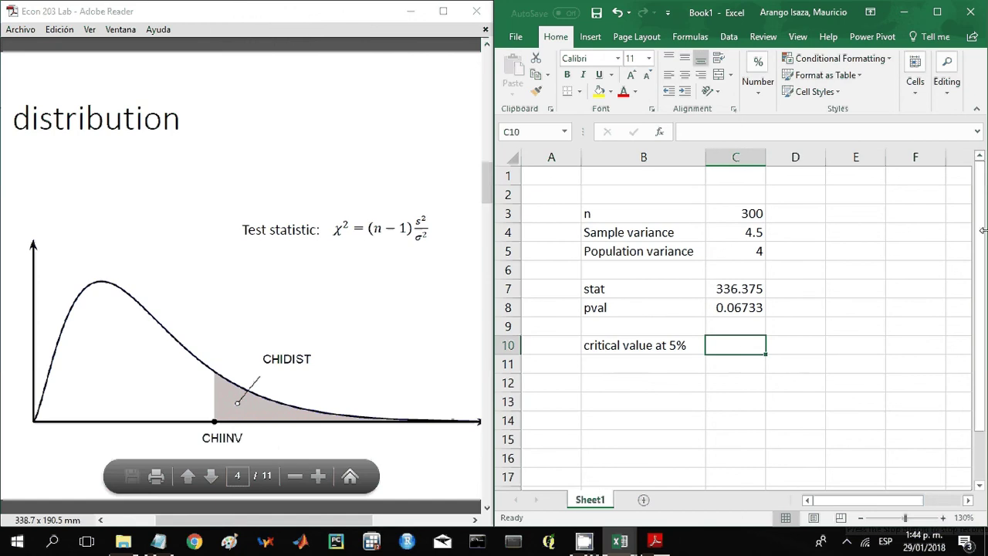
pyautogui.write('=C')
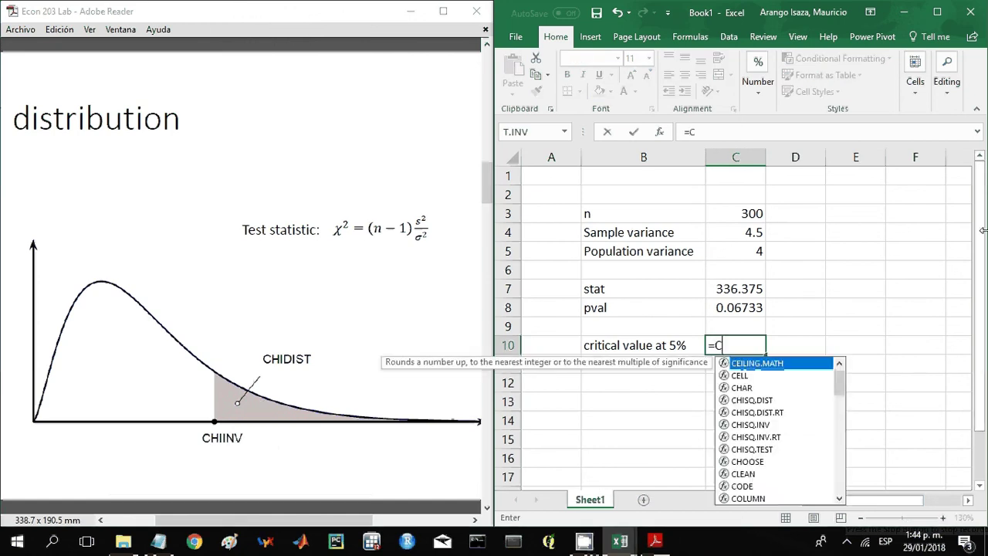
pyautogui.write('hi')
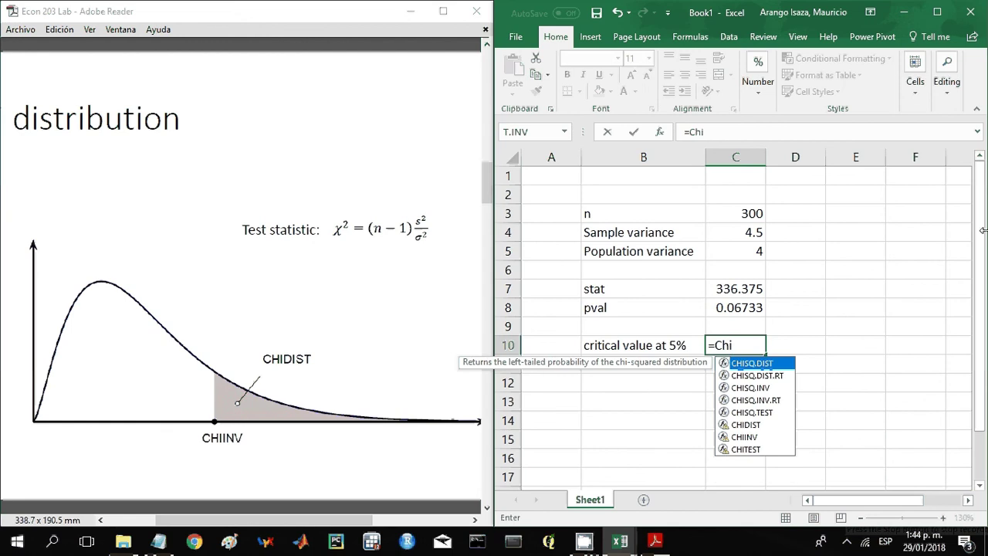
pyautogui.write('inv')
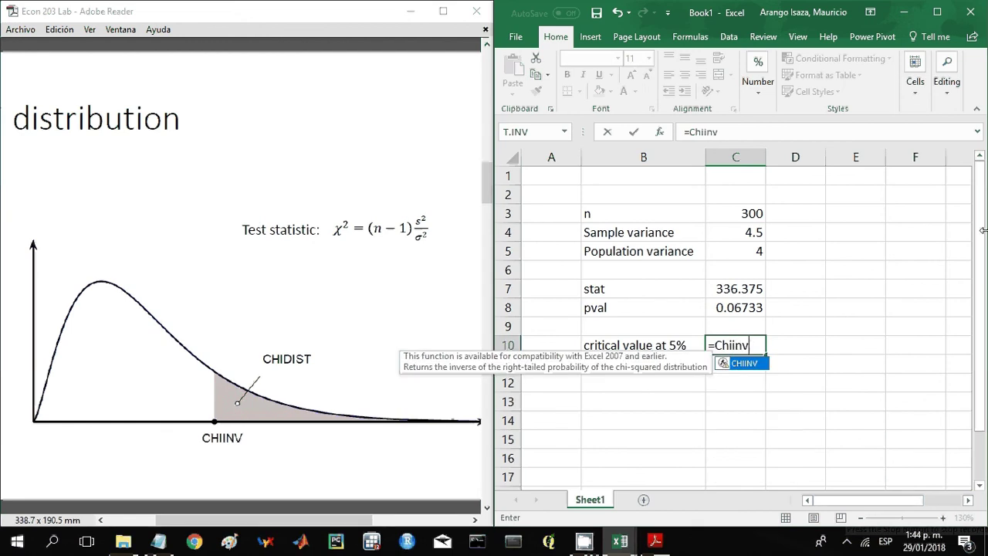
pyautogui.write('(')
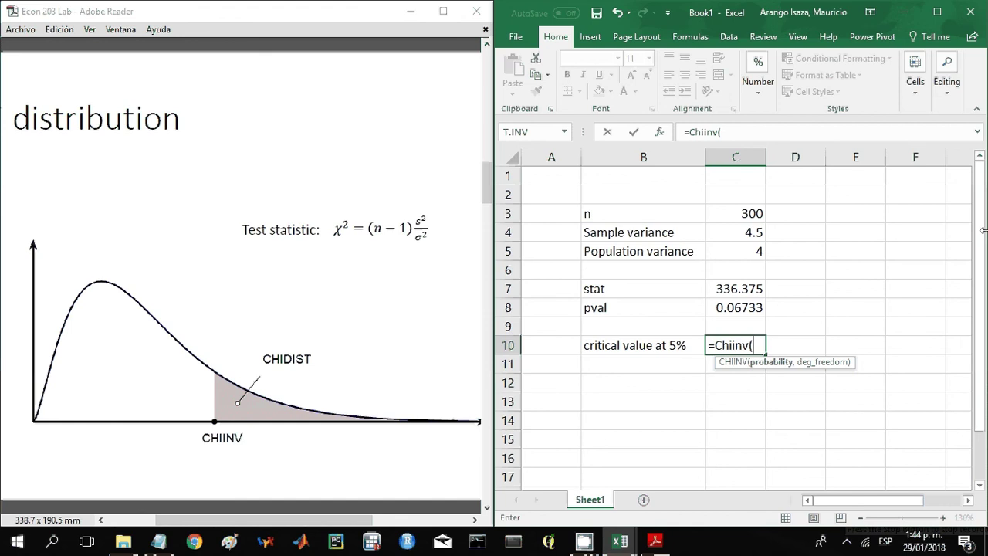
pyautogui.write('0.05,')
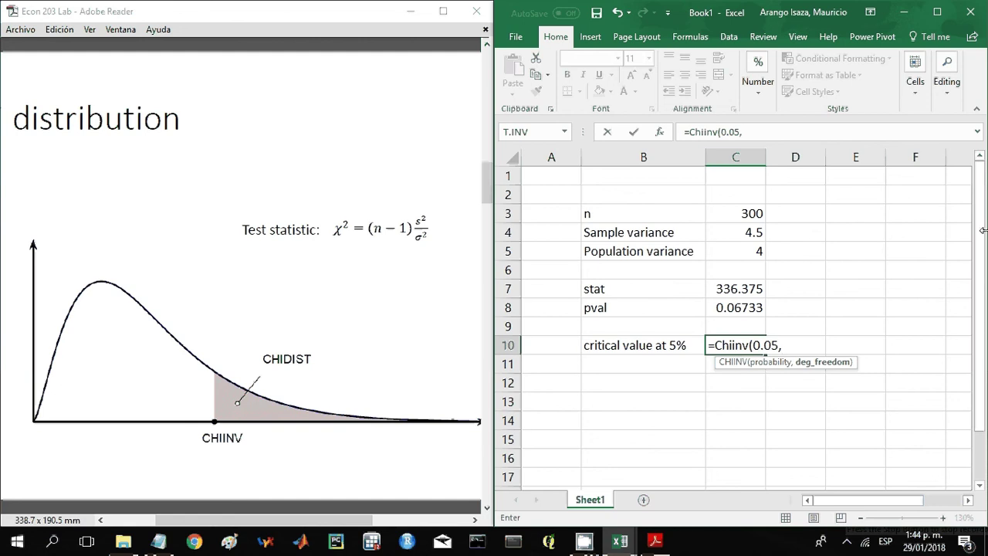
pyautogui.click(753, 216)
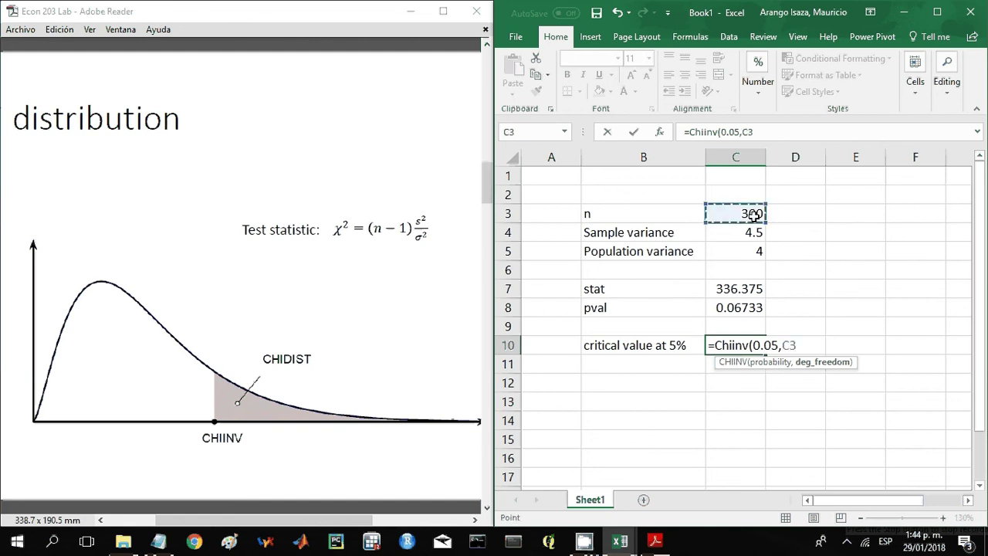
pyautogui.write('-1)')
pyautogui.press('Return')
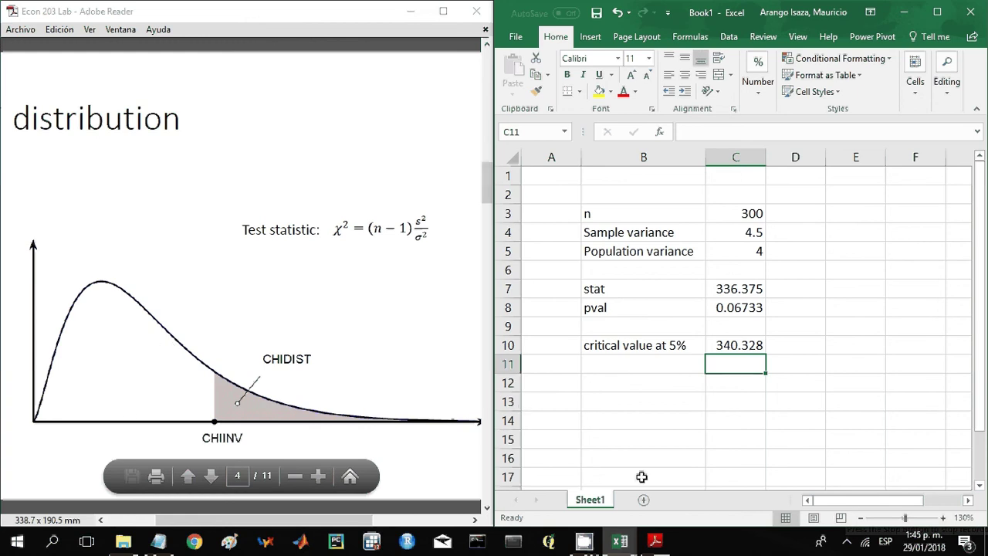
pyautogui.moveTo(591, 542)
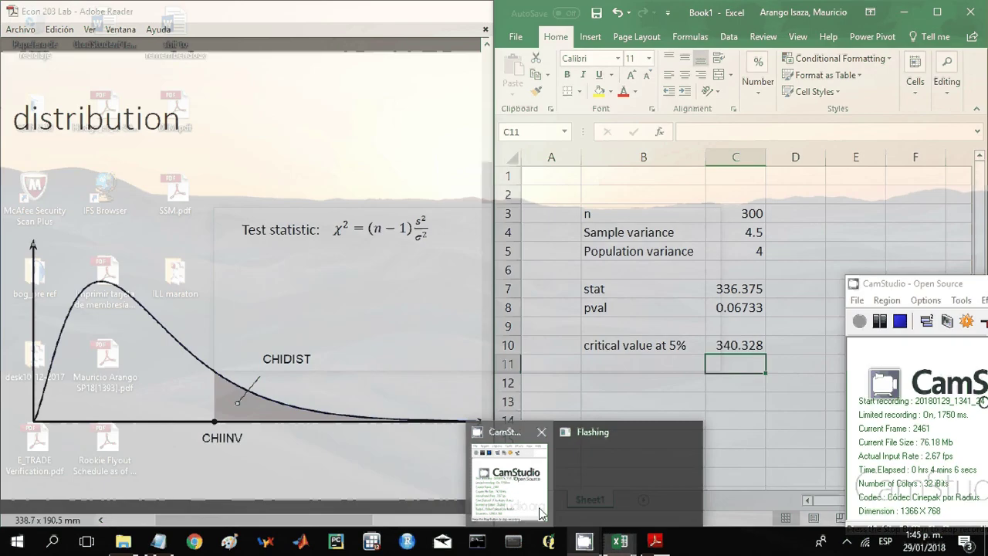
pyautogui.click(541, 513)
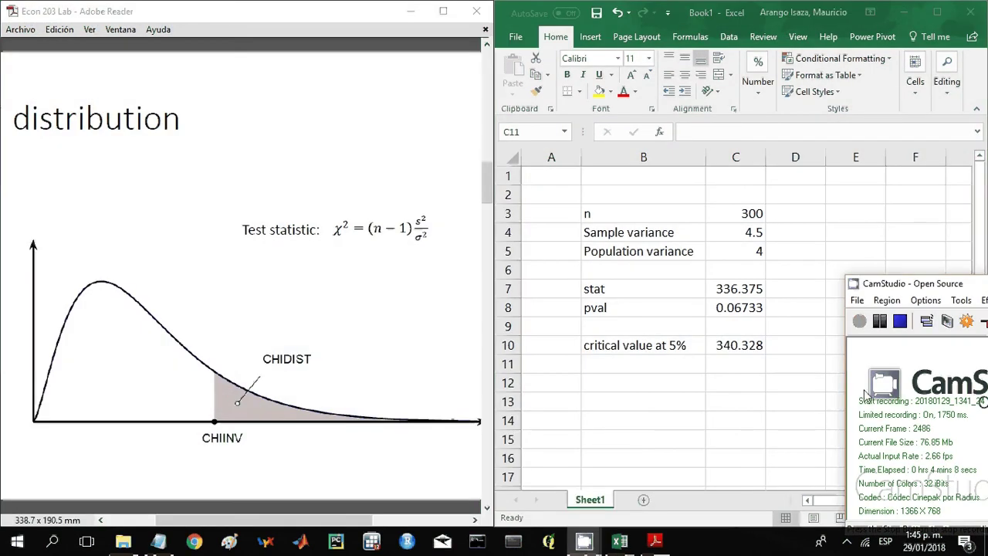